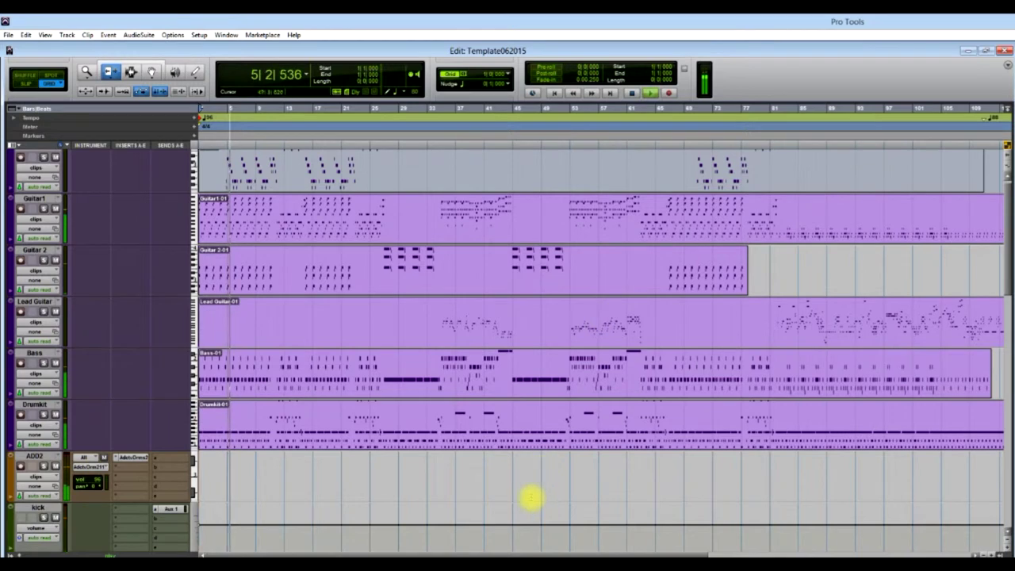
- Look through the session's tracks and inspect the Xpand!2 guitar parts on the Inst 1 track, closing the plug-in again
scroll(531, 497, down, 6)
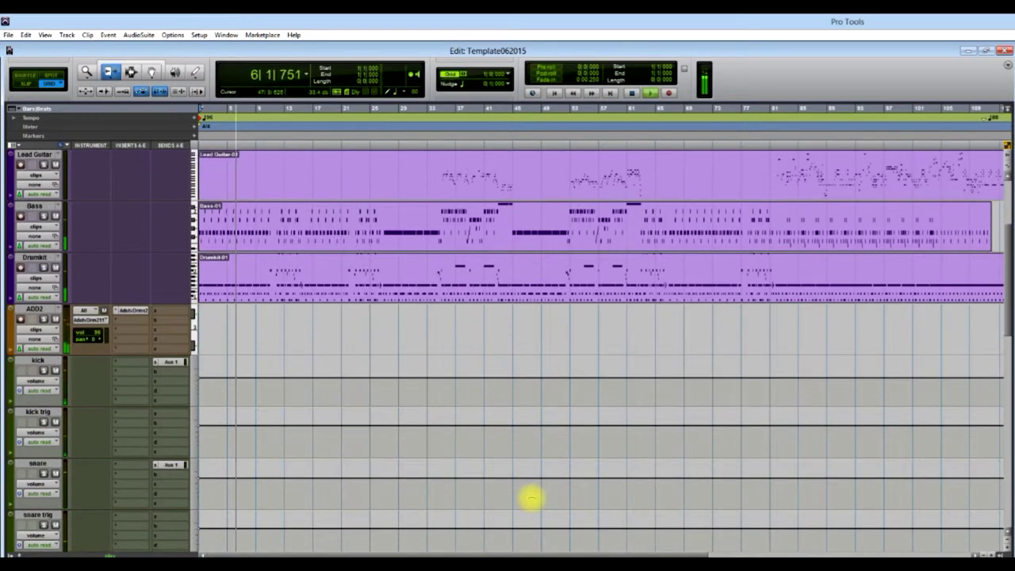
scroll(531, 498, up, 4)
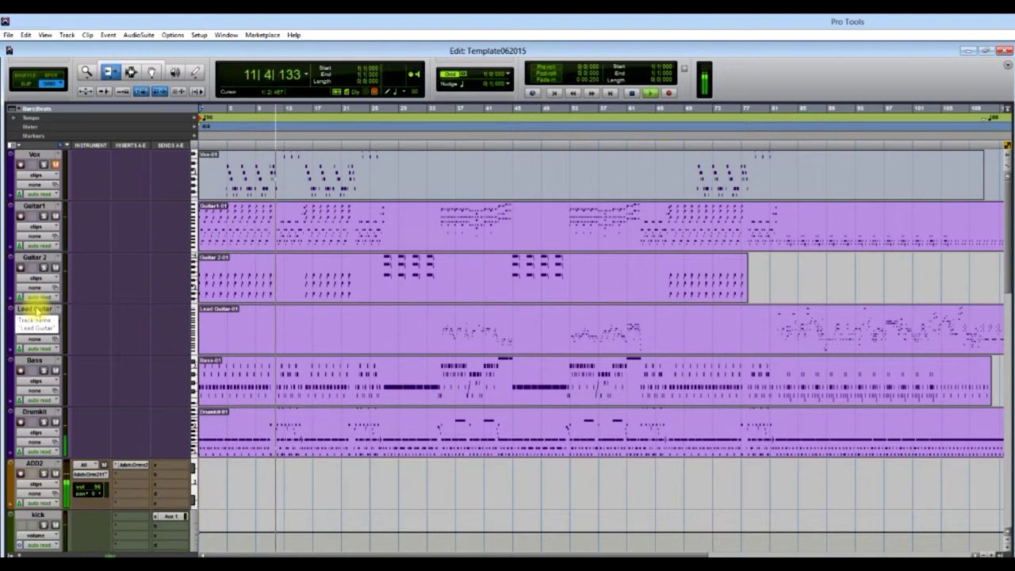
scroll(114, 333, down, 7)
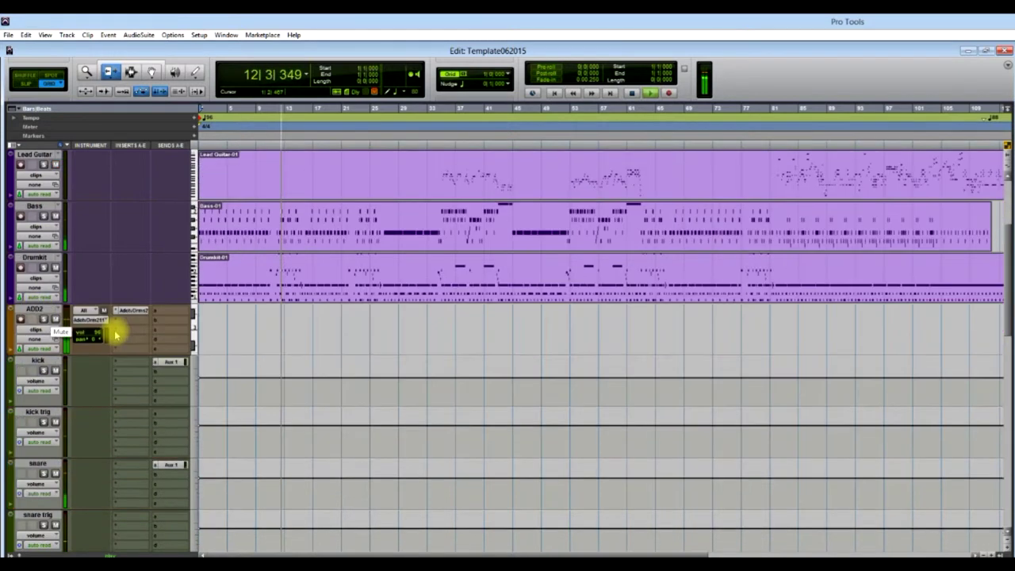
scroll(114, 332, down, 4)
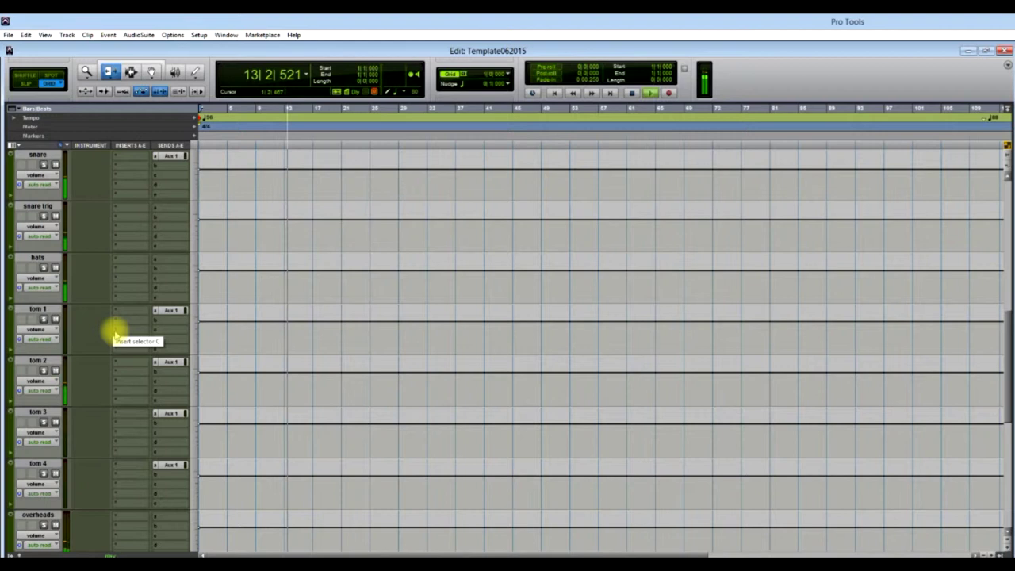
scroll(113, 333, down, 5)
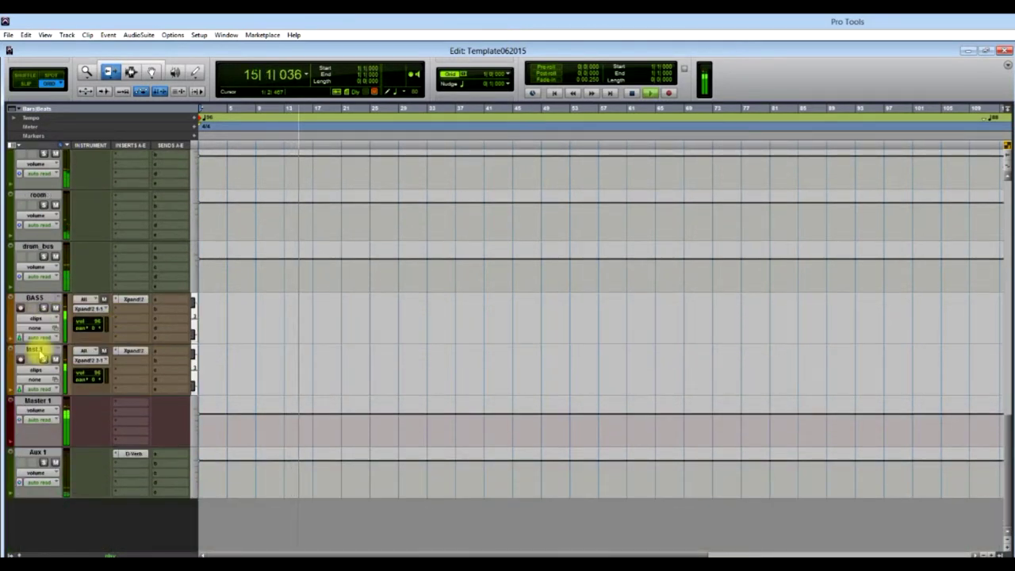
click(129, 352)
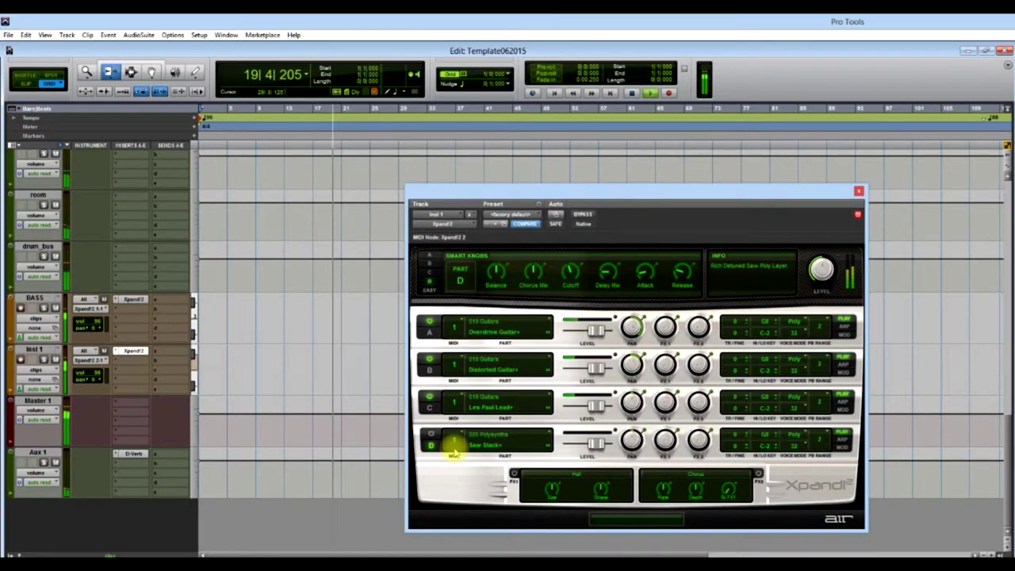
click(859, 192)
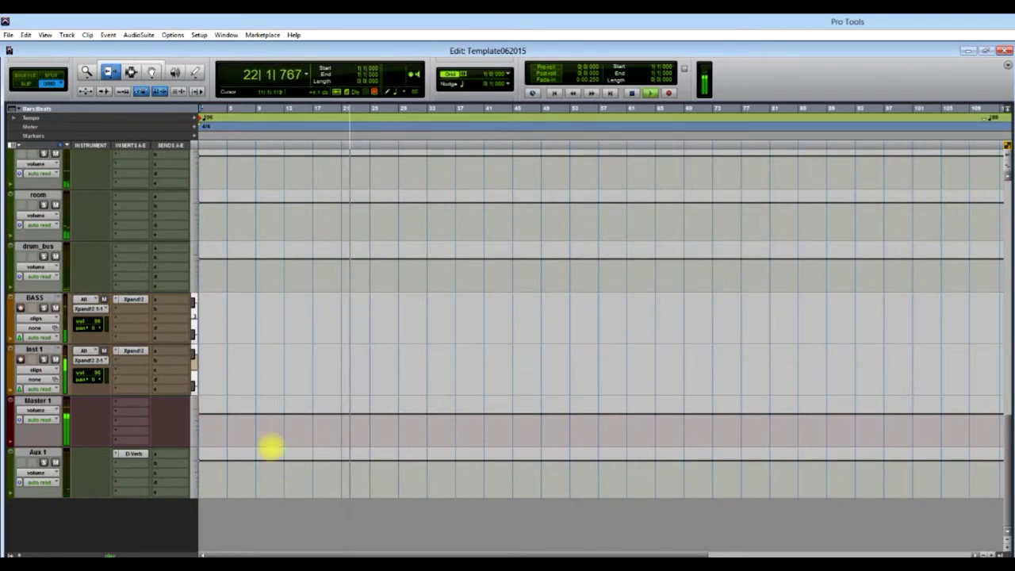
- Review the MIDI and drum tracks again and inspect the Xpand!2 instrument on the BASS track, closing it when done
scroll(176, 406, up, 3)
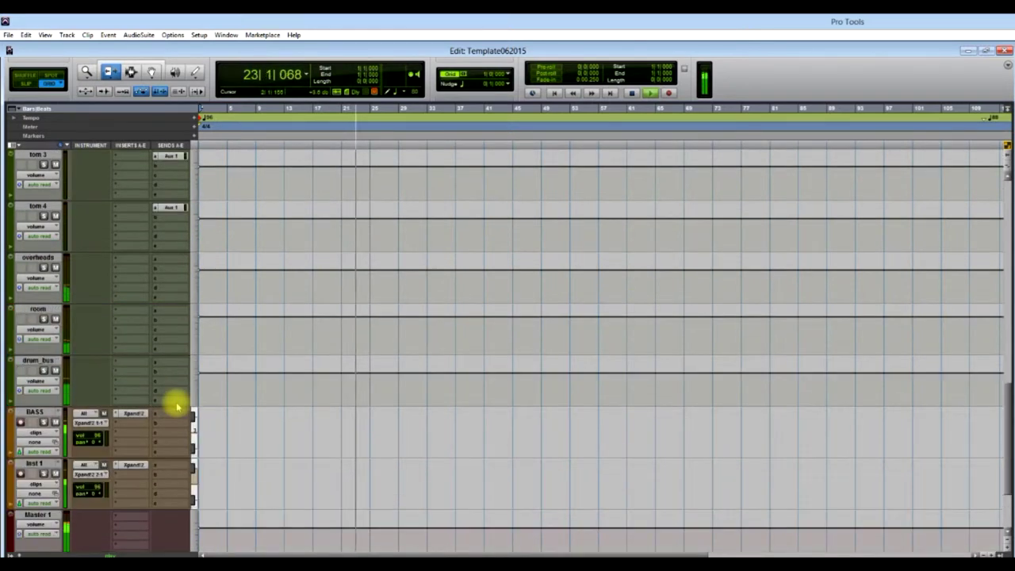
scroll(97, 390, up, 10)
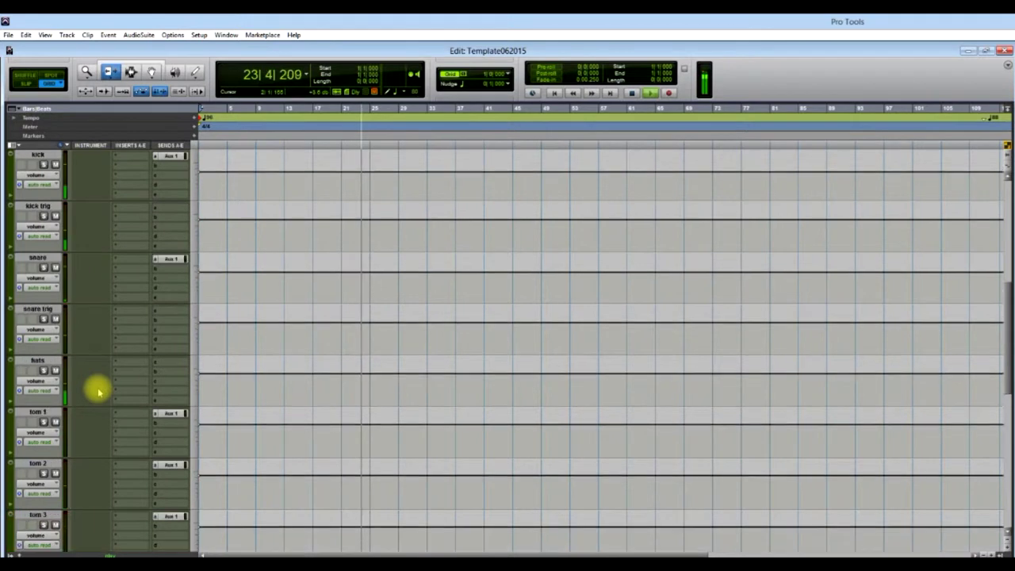
scroll(97, 390, up, 3)
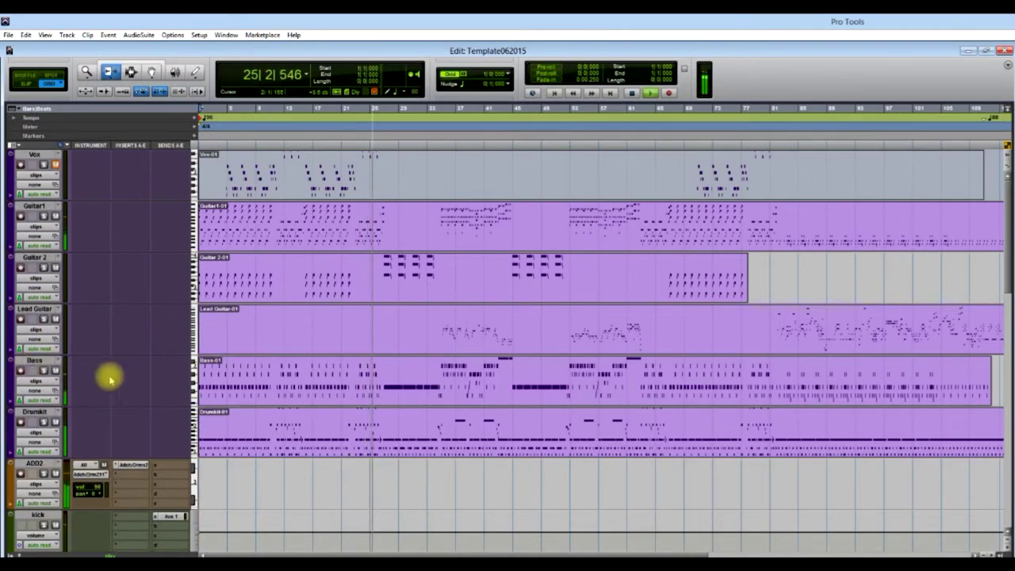
scroll(112, 381, down, 15)
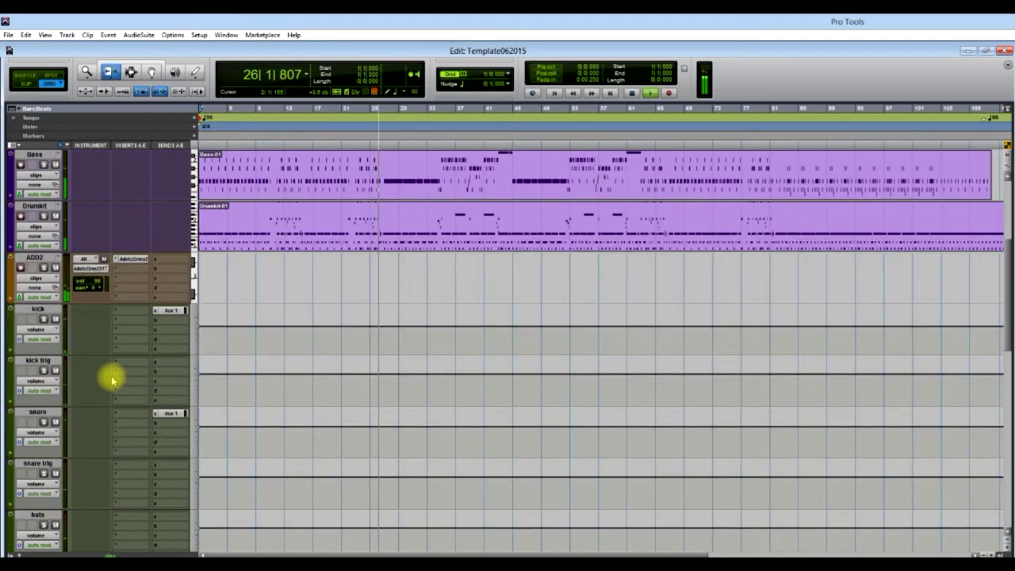
scroll(112, 380, down, 5)
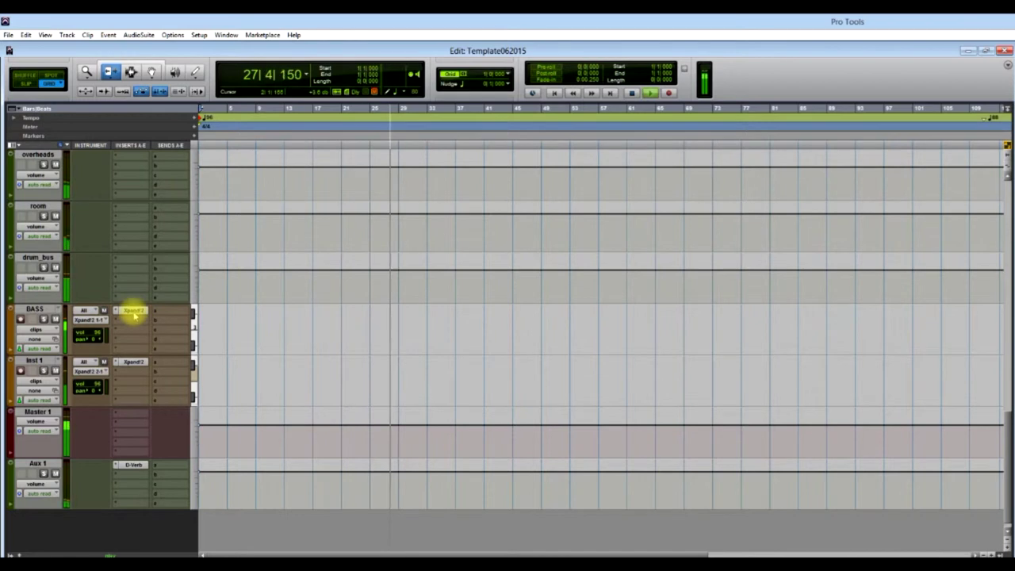
click(133, 310)
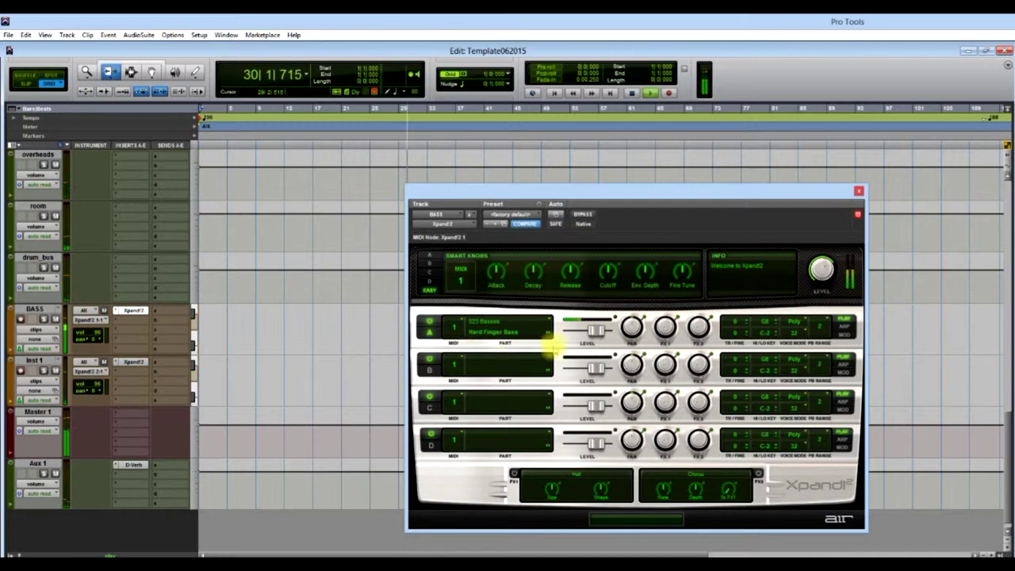
click(858, 191)
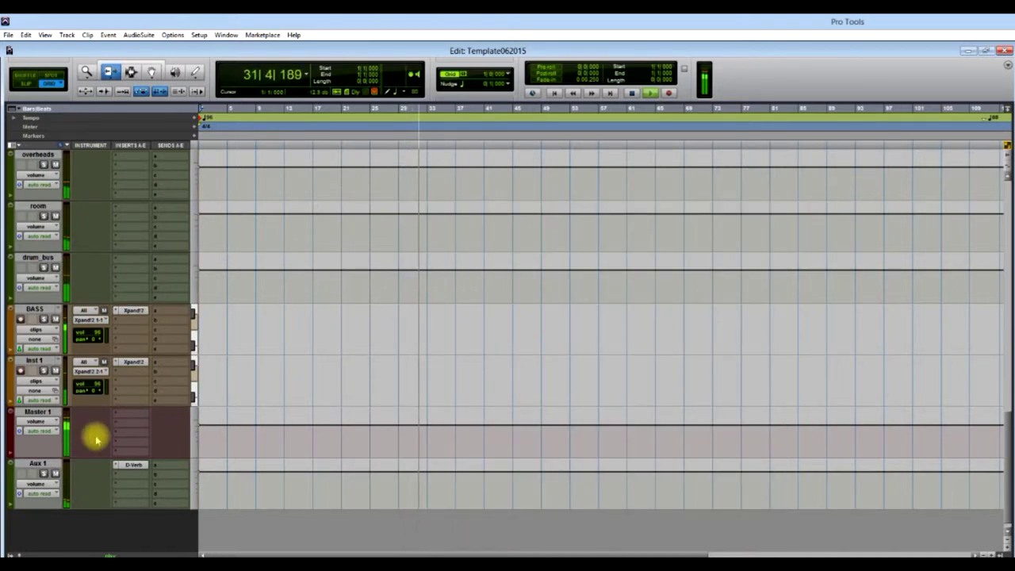
- Open the Addictive Drums 2 plug-in on the ADD2 track and reposition its window so the whole interface fits on screen
scroll(95, 440, up, 1)
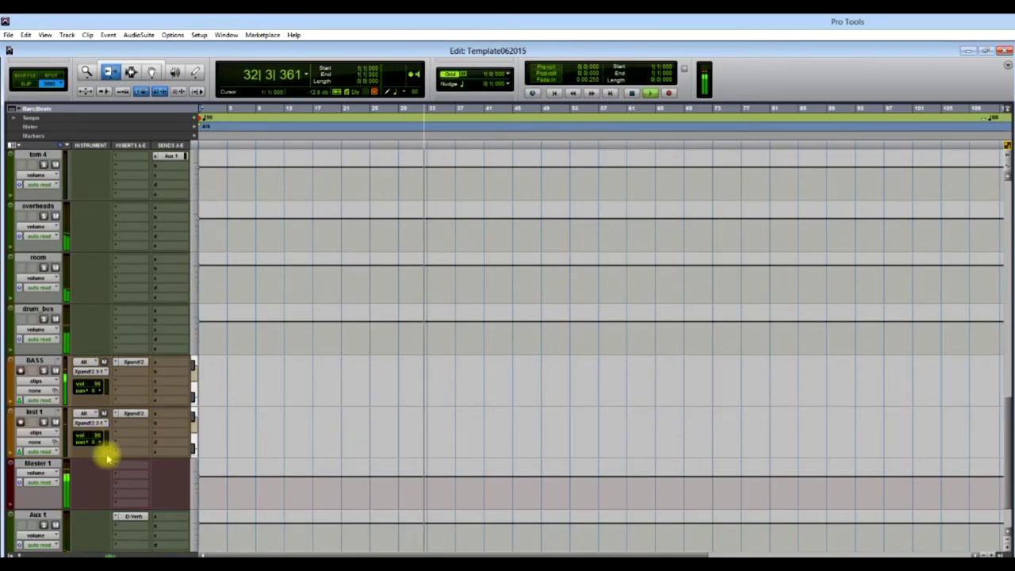
scroll(107, 455, up, 5)
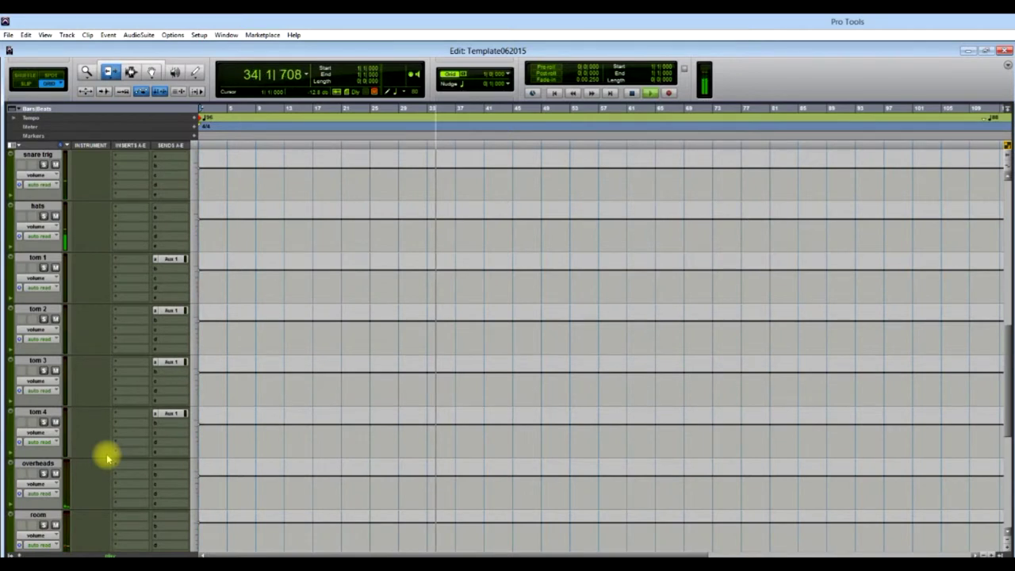
scroll(107, 456, up, 4)
scroll(107, 455, up, 4)
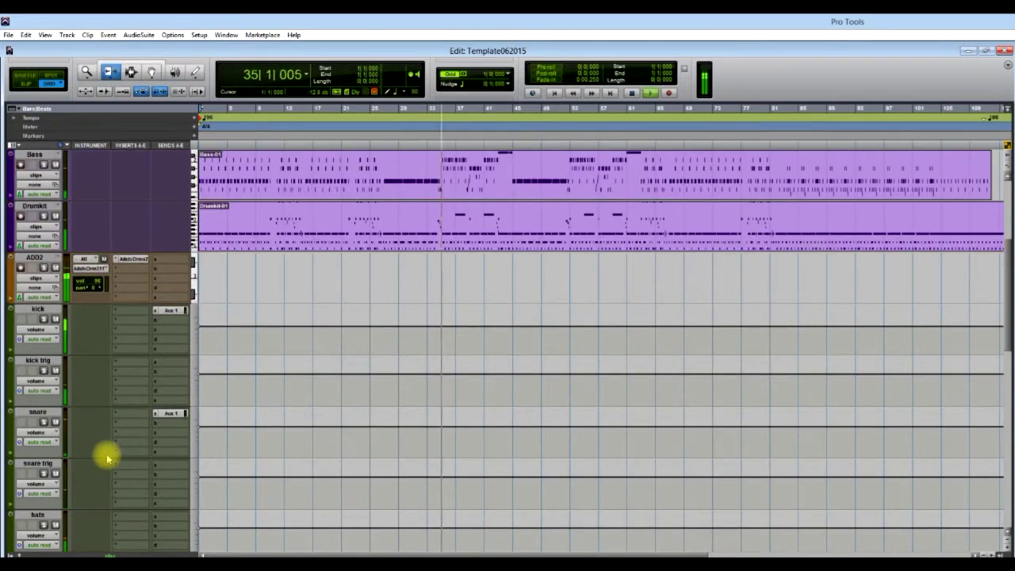
scroll(107, 456, up, 2)
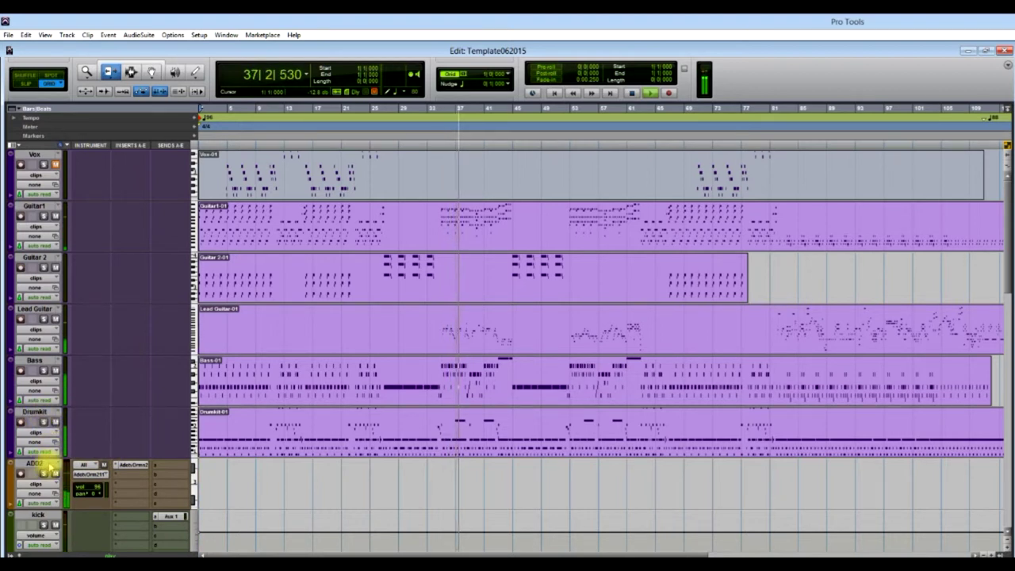
click(125, 468)
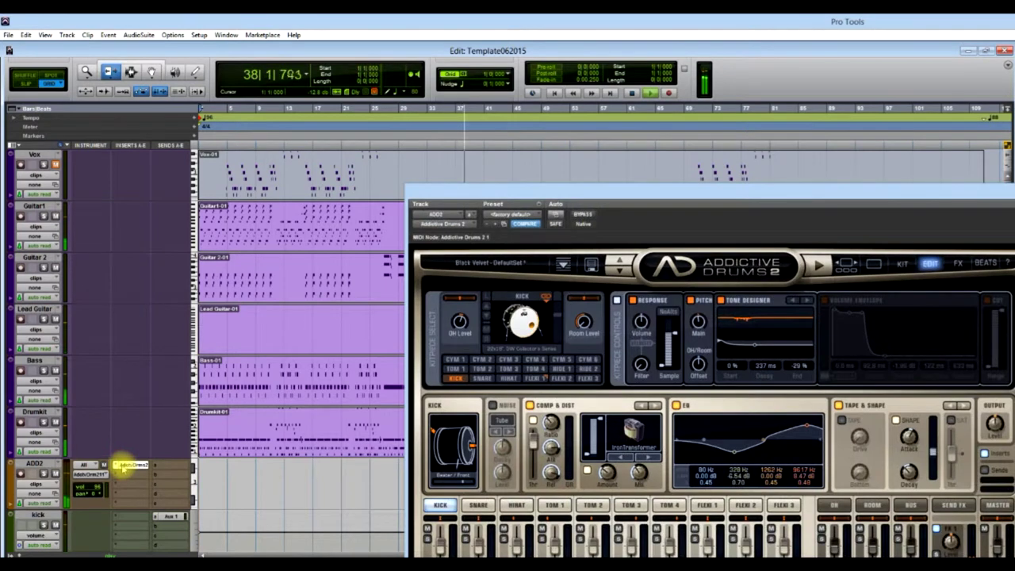
drag(644, 195, 551, 88)
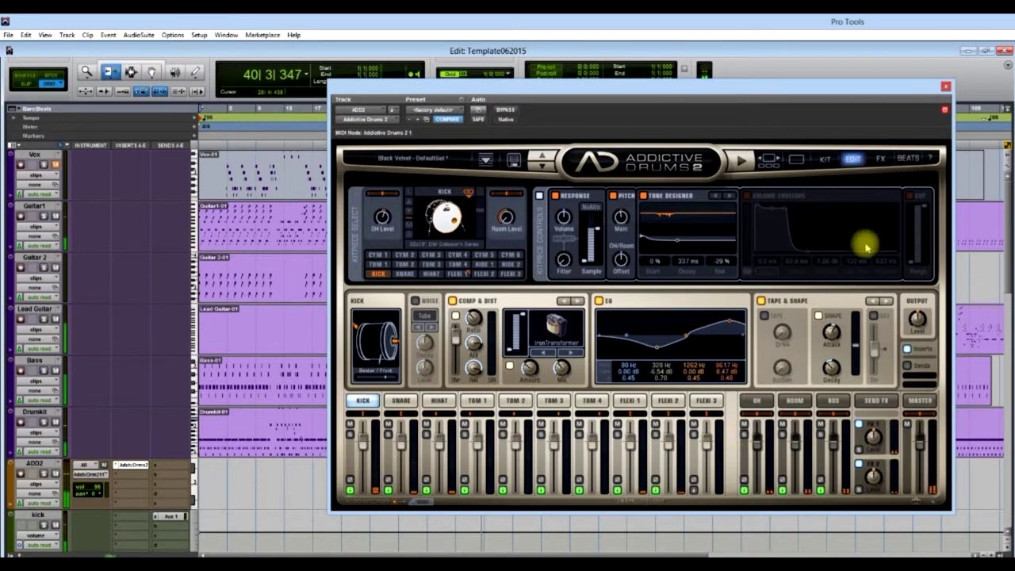
- View the Addictive Drums 2 kit pieces and the Black Velvet kit's preset page, return to the kit view and close the plug-in
click(825, 159)
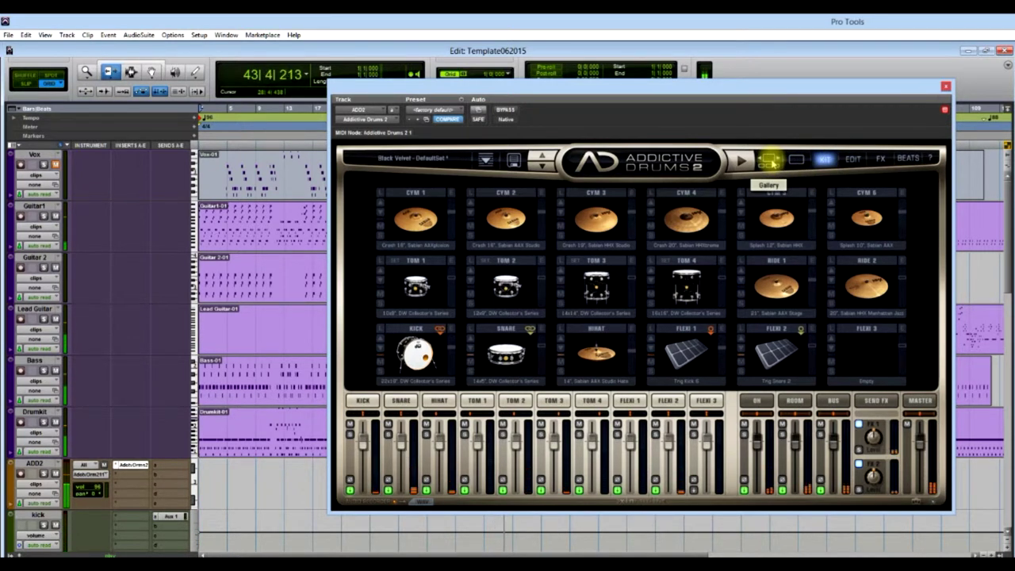
click(797, 161)
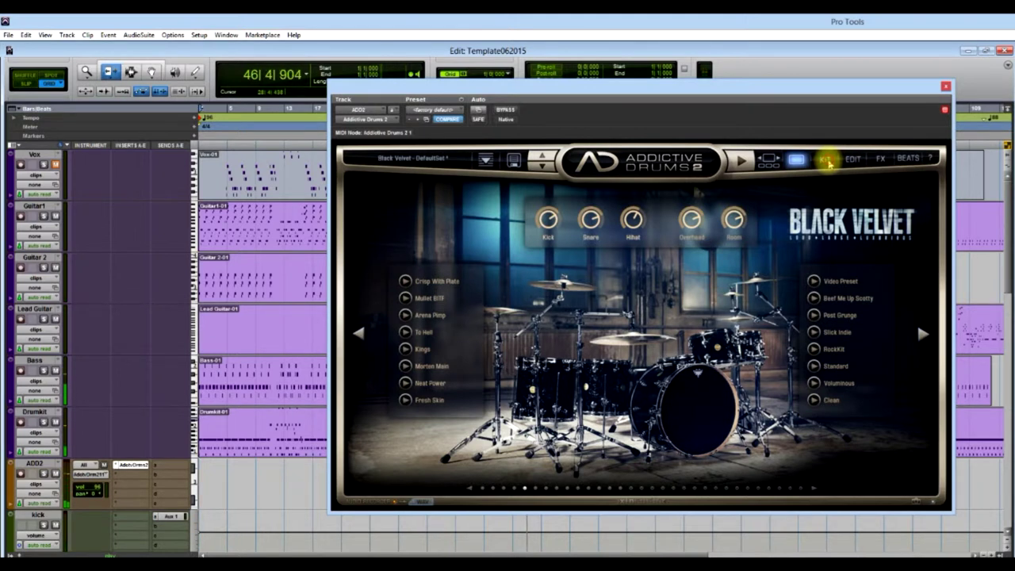
click(828, 162)
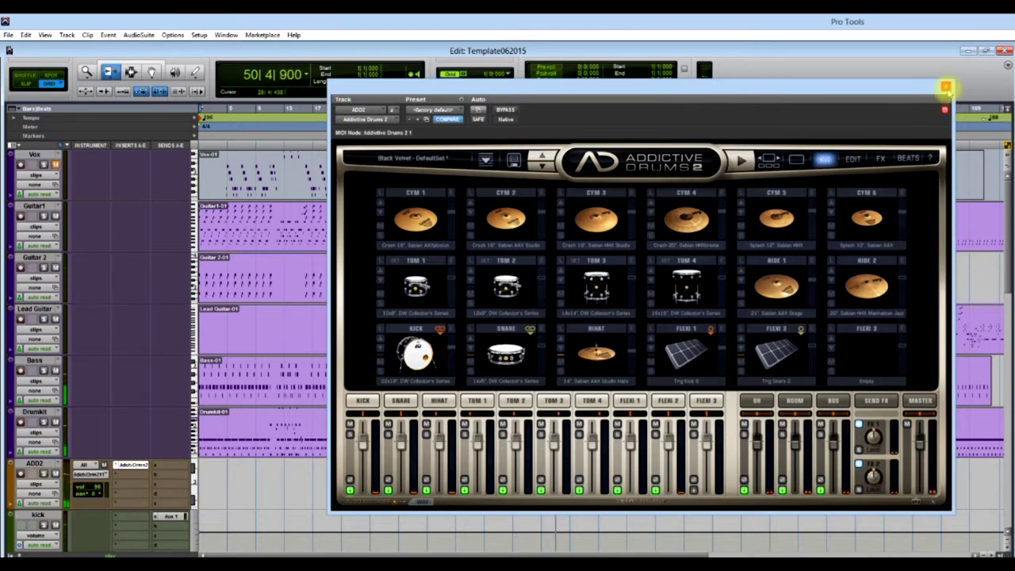
click(945, 86)
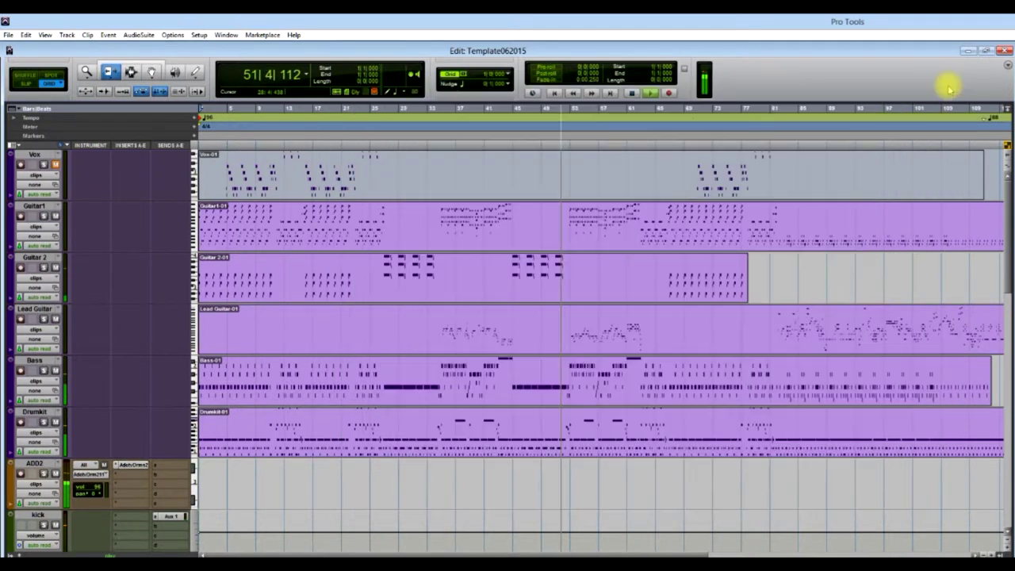
- Examine the separate drum tracks from kick down to drum_bus, including their sends to Aux 1
scroll(146, 440, down, 3)
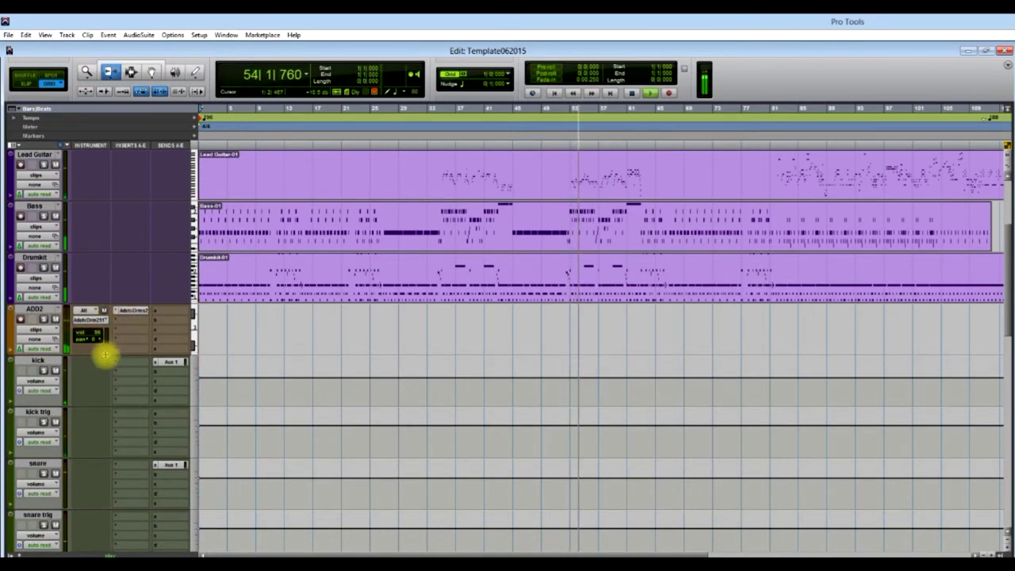
scroll(92, 404, down, 1)
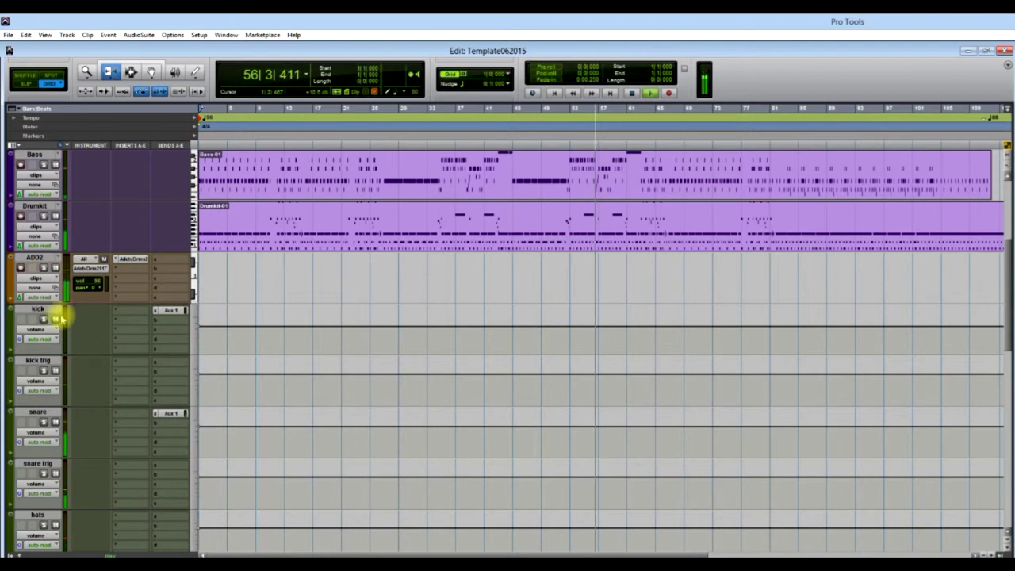
scroll(36, 358, down, 2)
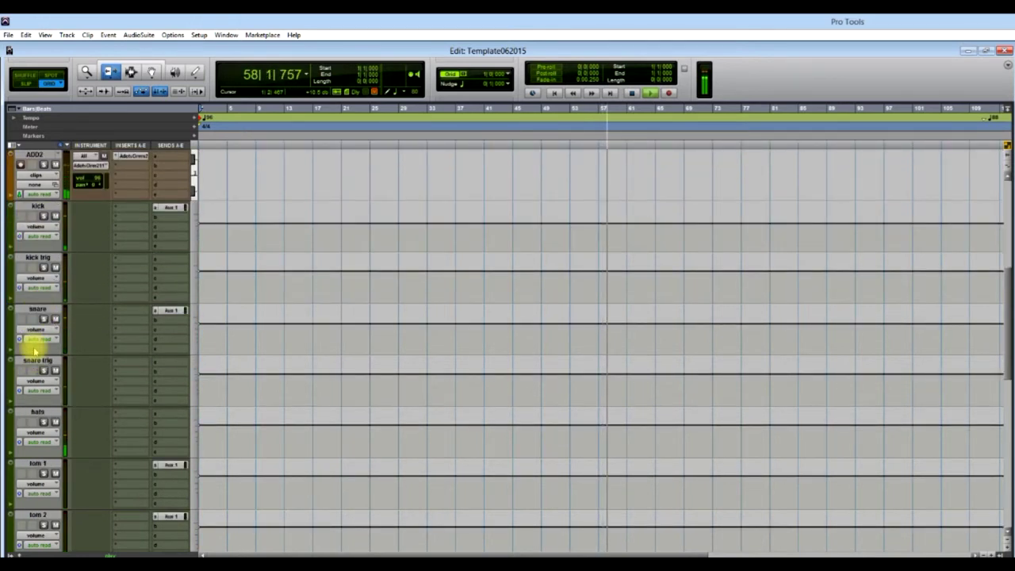
scroll(63, 369, down, 1)
scroll(63, 368, down, 1)
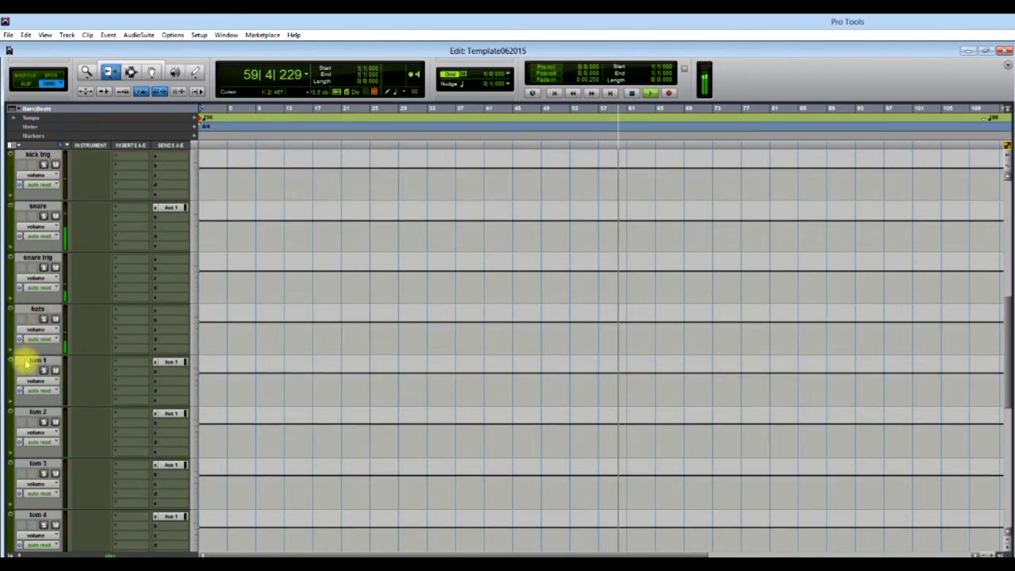
scroll(80, 367, down, 2)
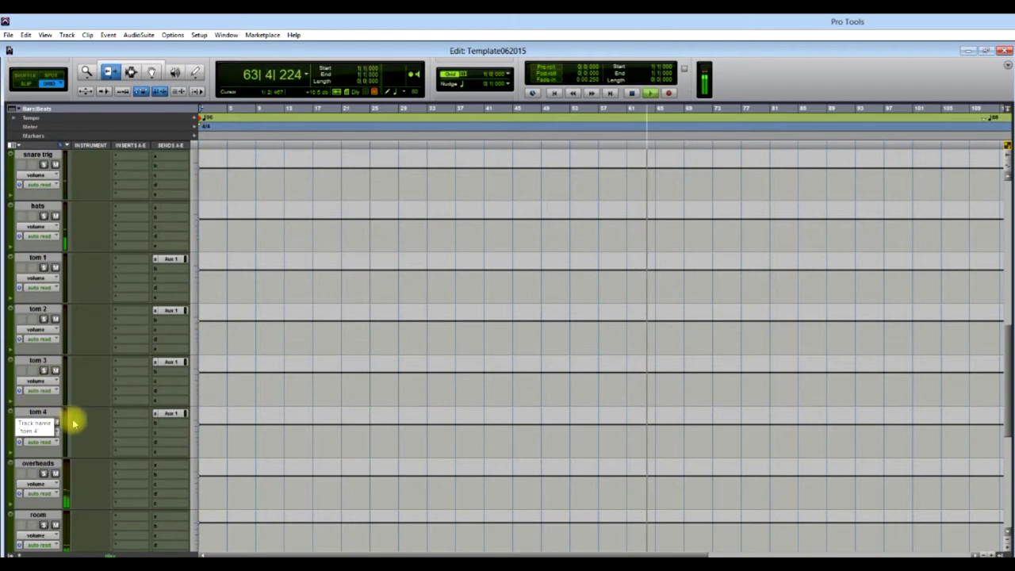
scroll(70, 418, down, 3)
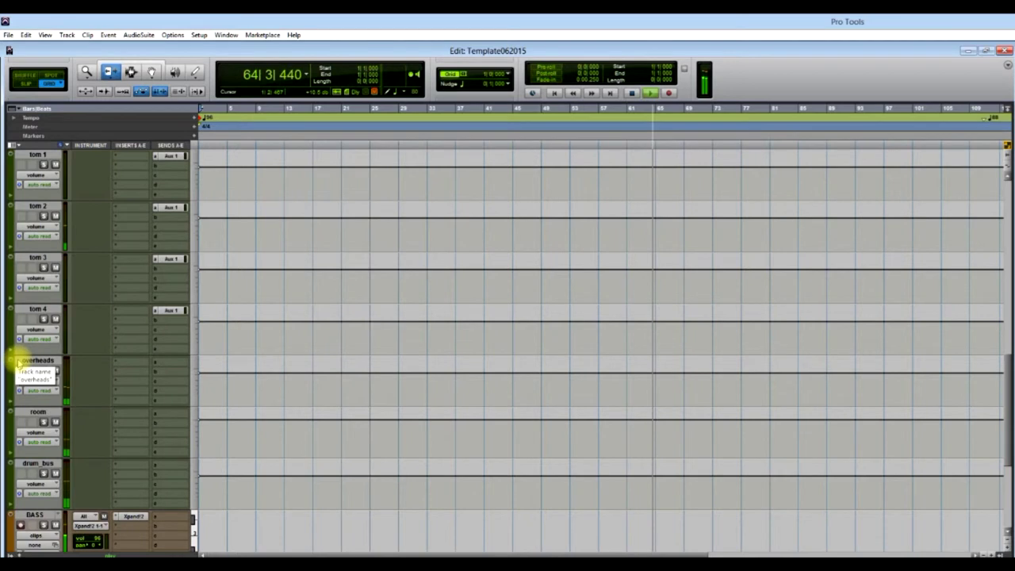
- Move the Master 1 track below Aux 1 at the end of the track list
scroll(91, 385, down, 5)
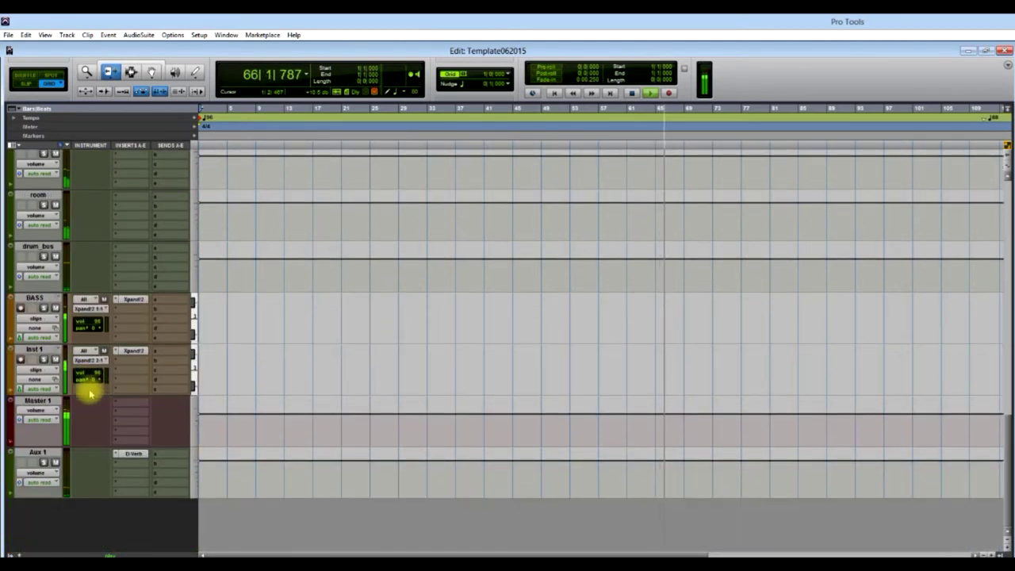
drag(13, 408, 11, 496)
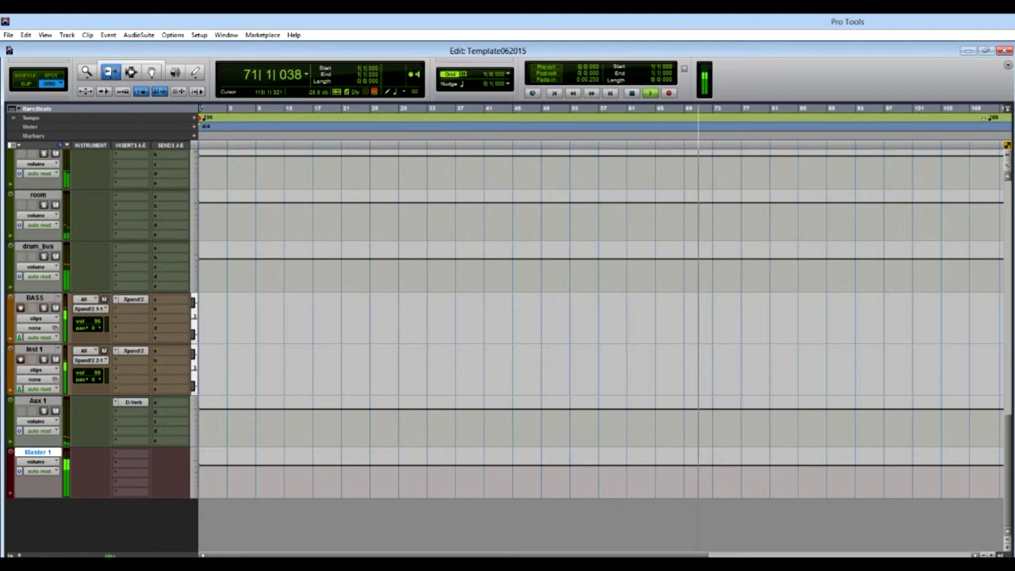
- Open the Mix window, maximize it and show the channel strips starting from the Vox track
key(ctrl+equal)
drag(821, 146, 404, 124)
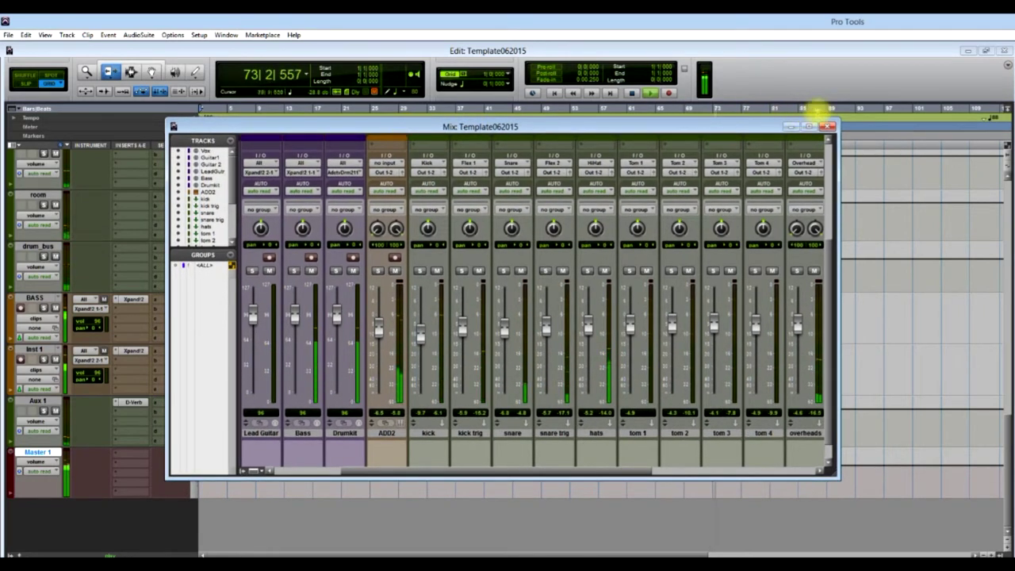
click(808, 126)
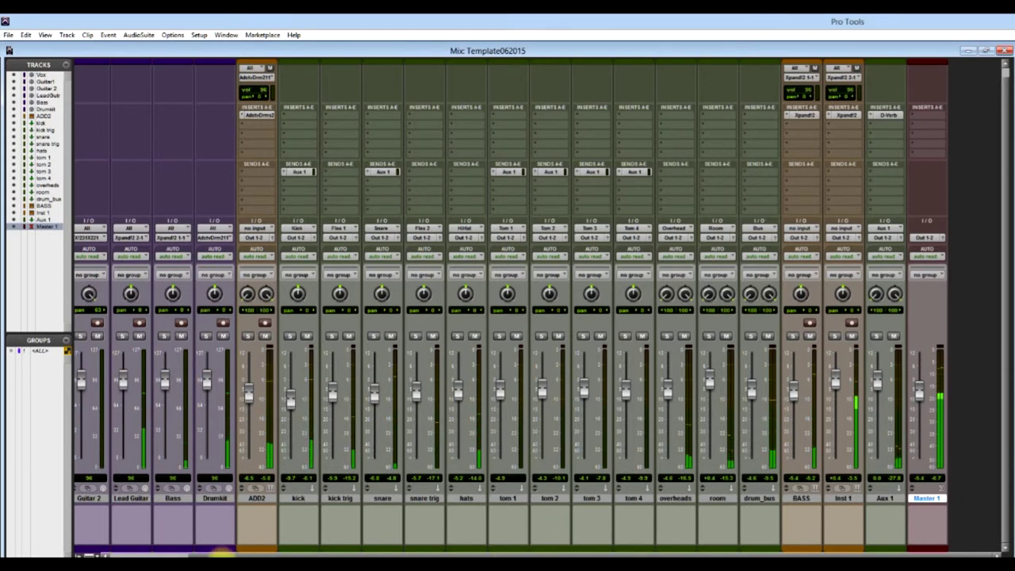
click(188, 553)
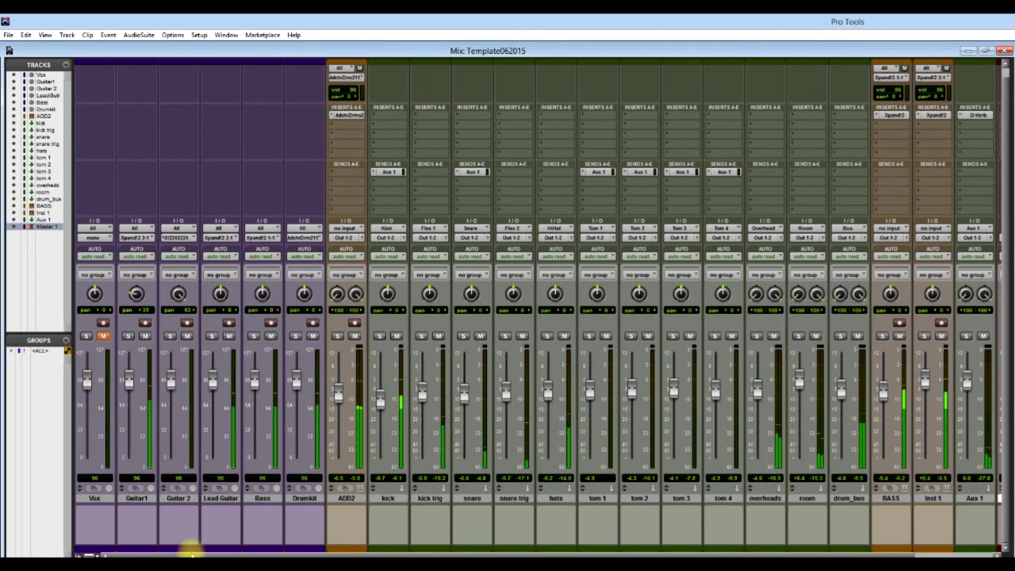
- Turn on Narrow Mix to fit every channel strip from Vox to Master 1 in the Mix window
drag(146, 550, 119, 554)
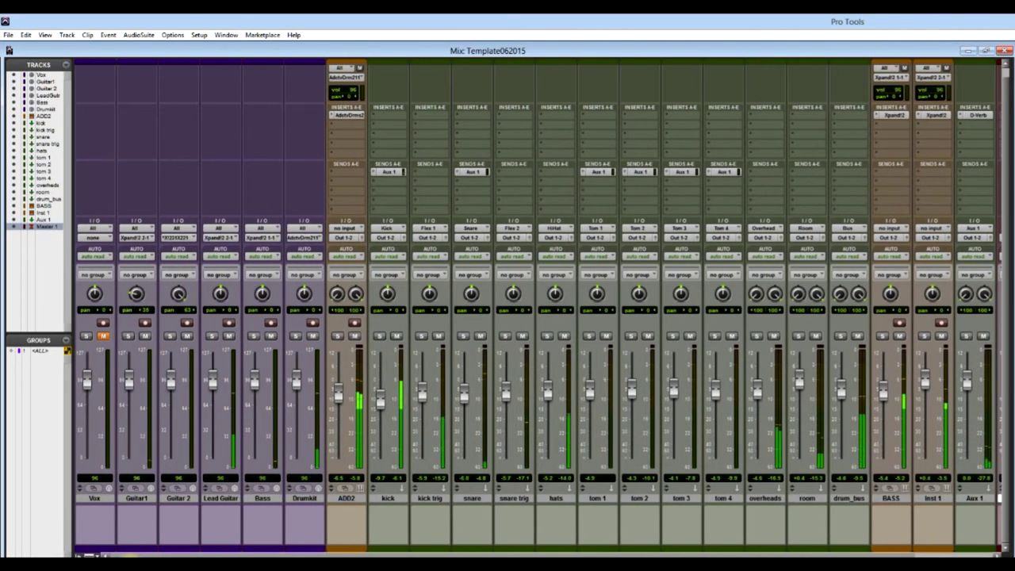
click(86, 35)
mouse_move(70, 38)
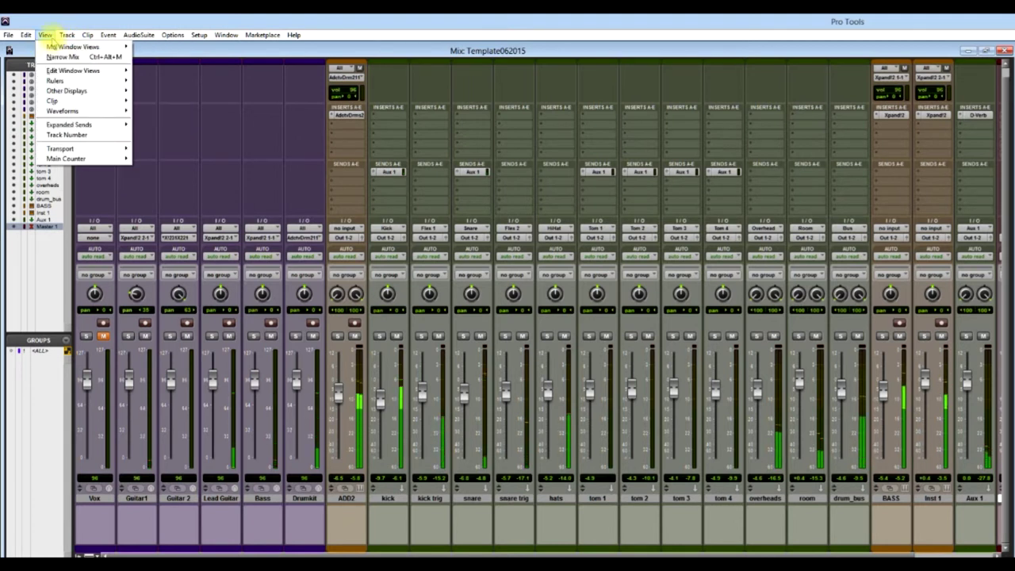
click(60, 56)
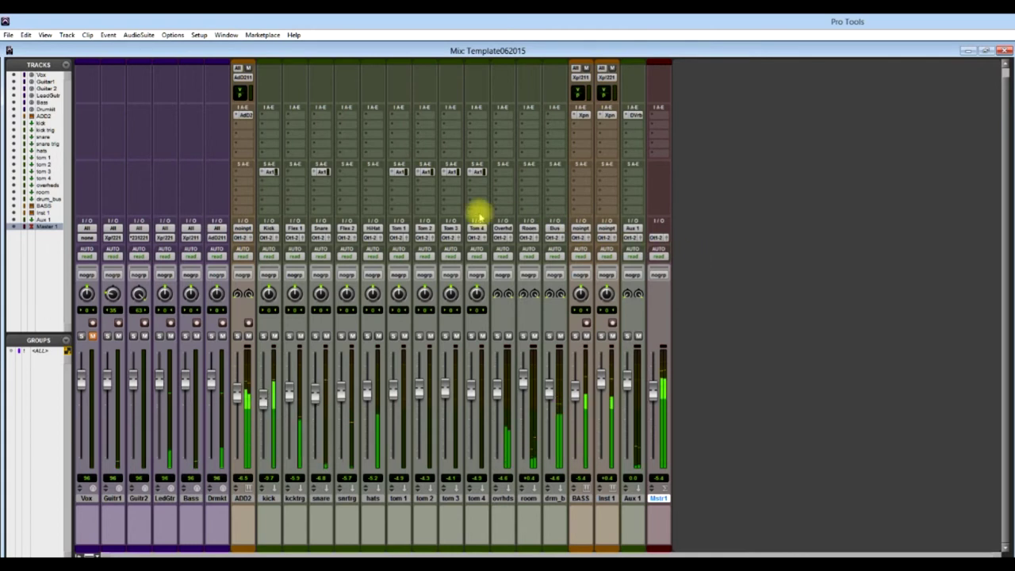
- Turn off Narrow Mix to restore the full-width channel strips
click(27, 35)
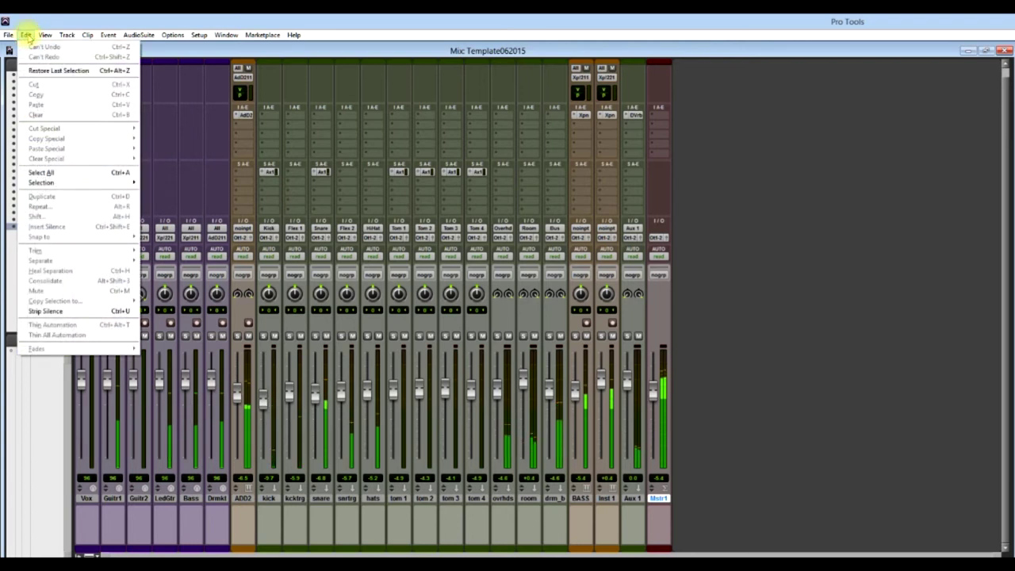
mouse_move(45, 35)
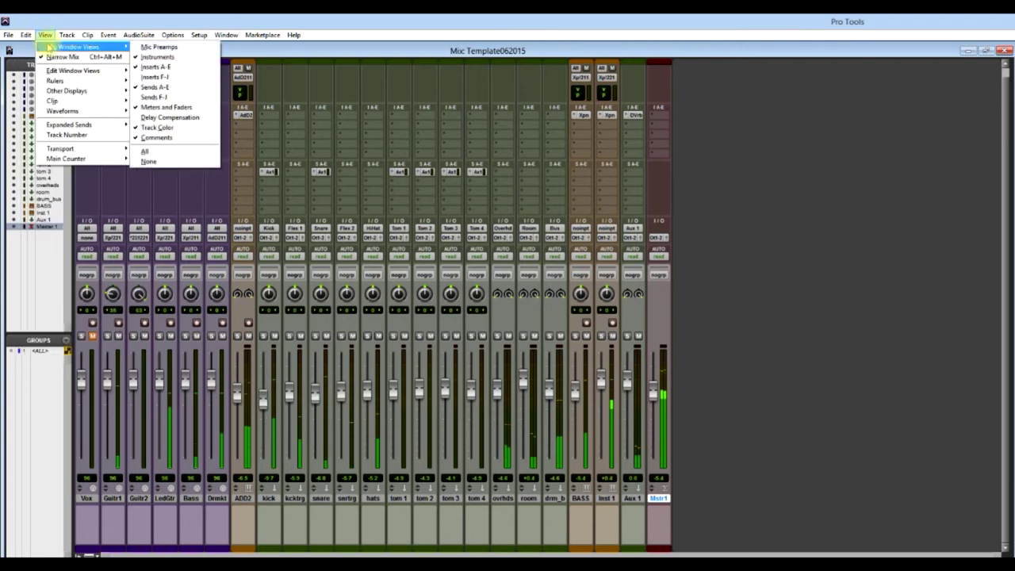
click(54, 57)
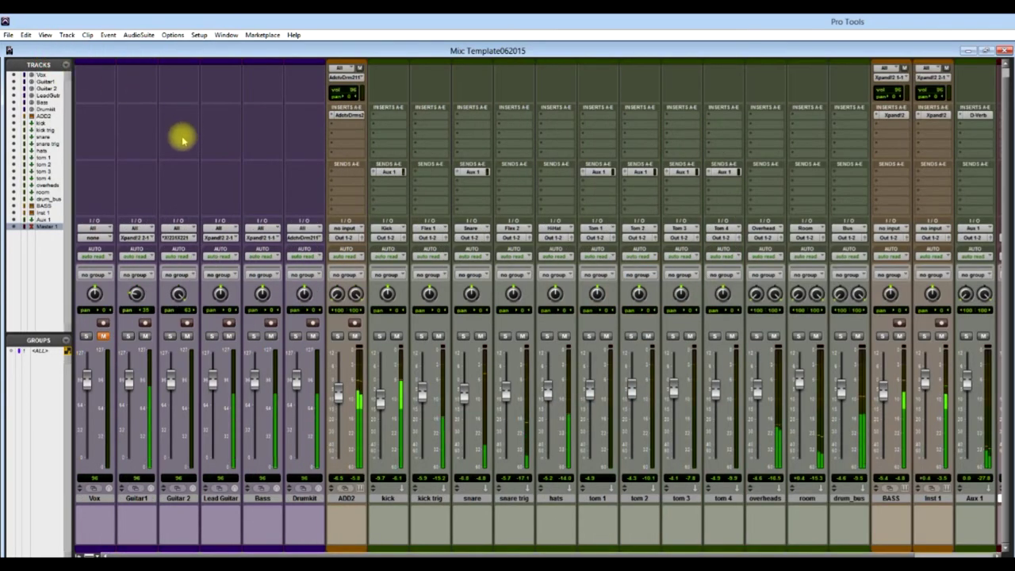
- Restore the Mix window from its maximized size, move it aside and return to the Edit window
double_click(411, 50)
drag(410, 52, 1014, 75)
key(ctrl+equal)
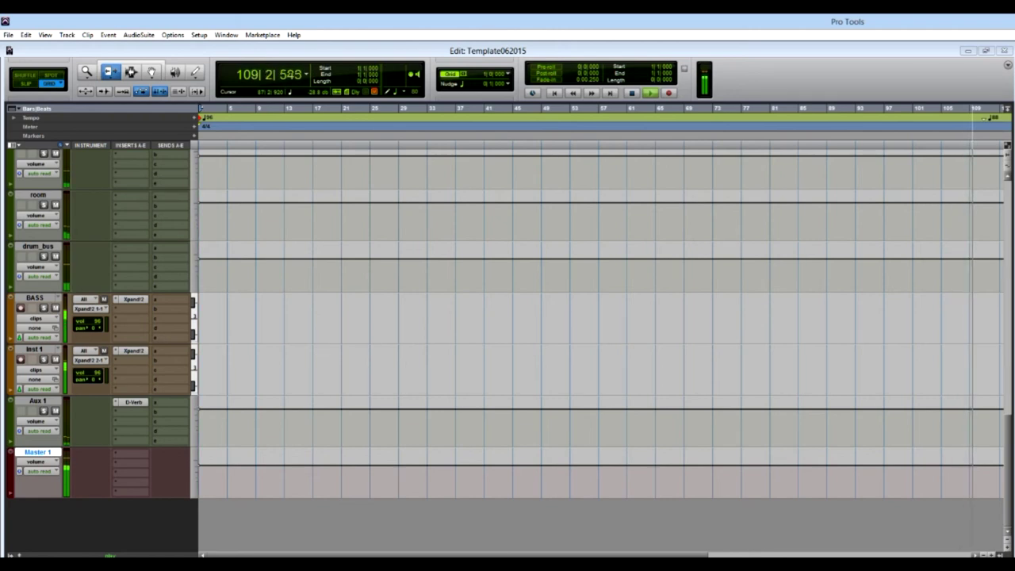
- Show the ends of the MIDI clips on the Vox through Drumkit tracks and stop playback
scroll(632, 256, up, 5)
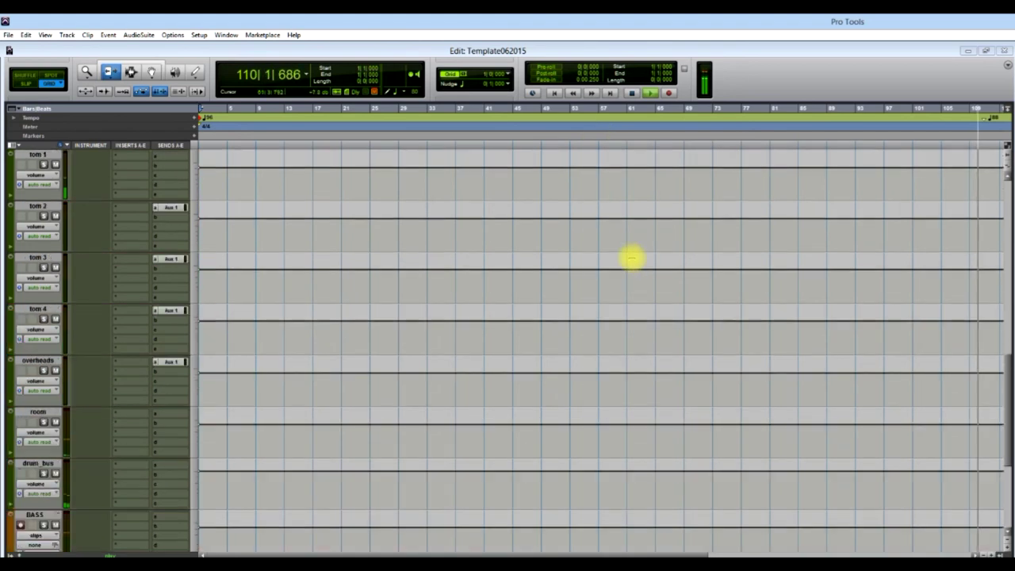
scroll(632, 256, up, 10)
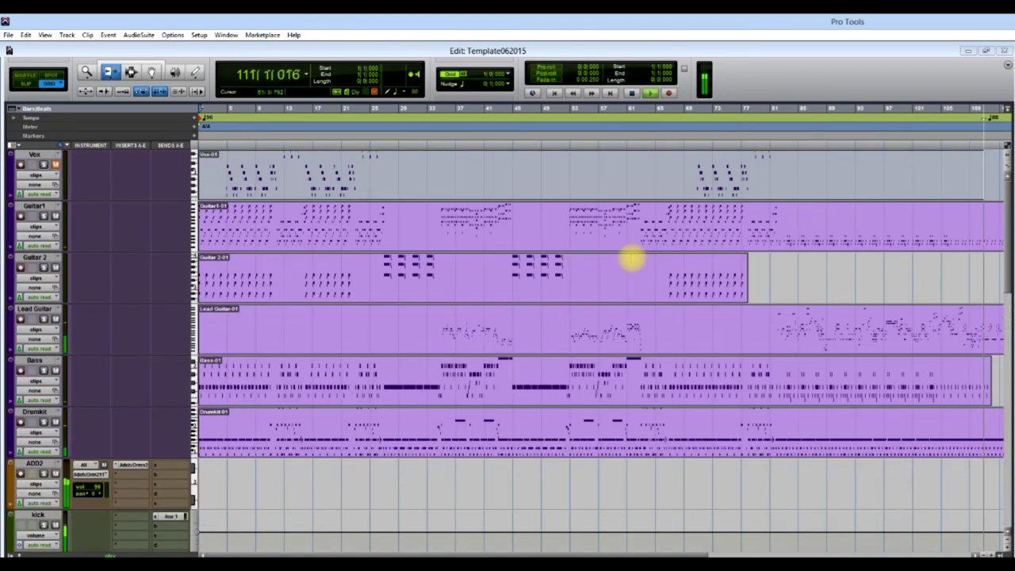
drag(664, 553, 713, 553)
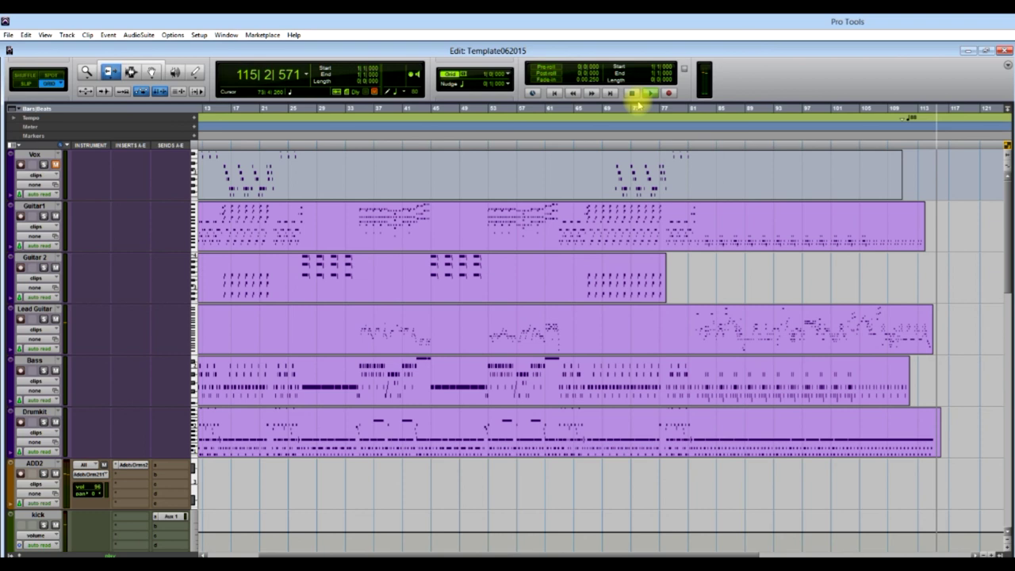
click(631, 93)
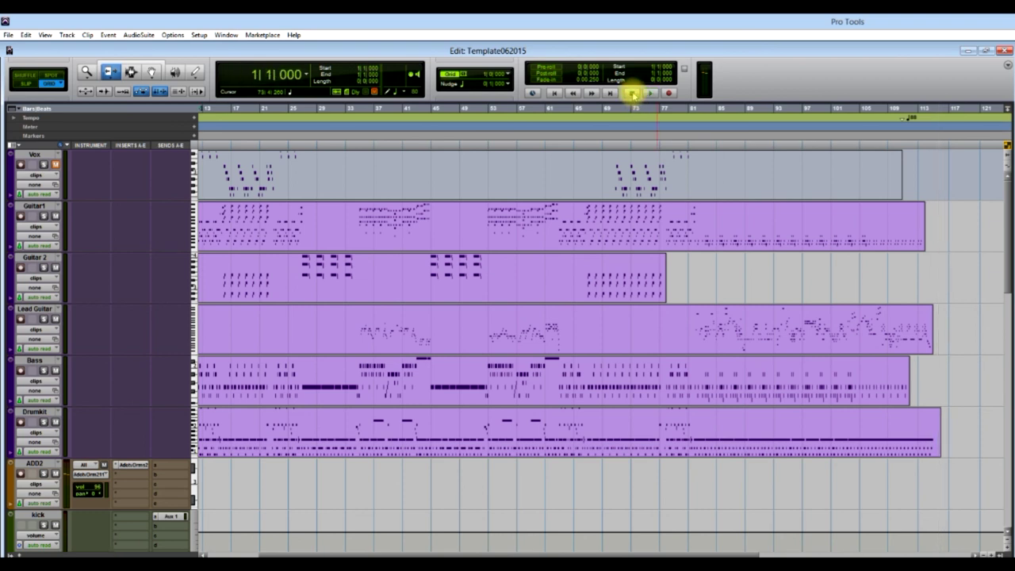